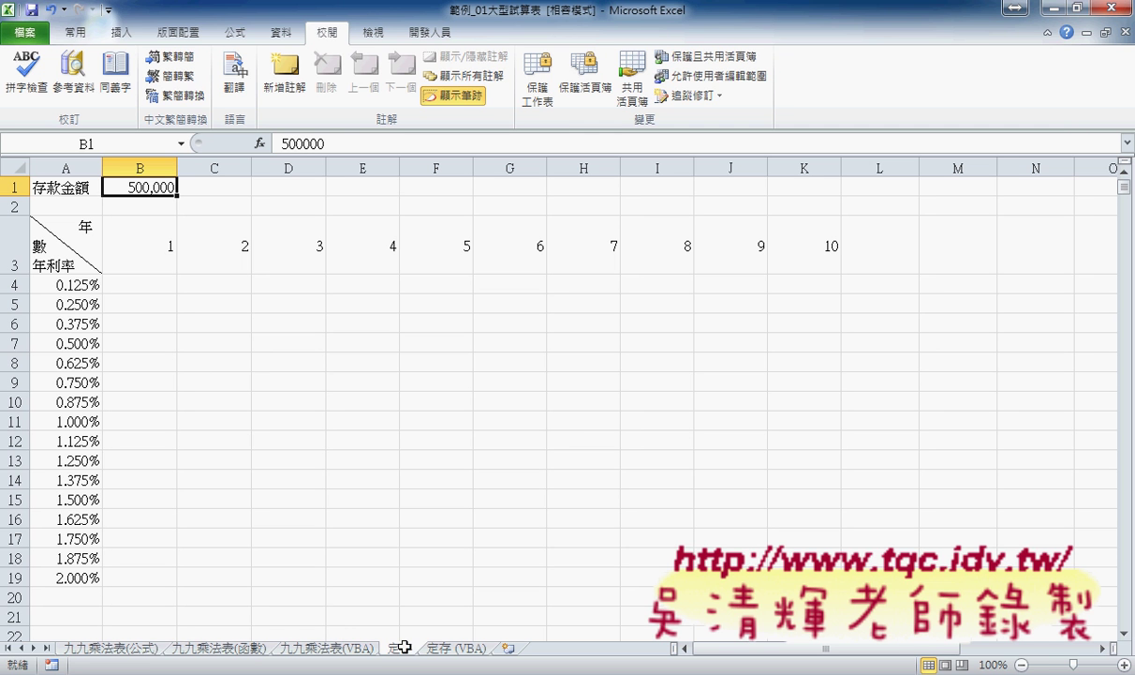
# Review the deposit in B1, year in B3 and rates A4–A19, and outline the B4:K19 result area
pyautogui.click(82, 283)
pyautogui.click(142, 255)
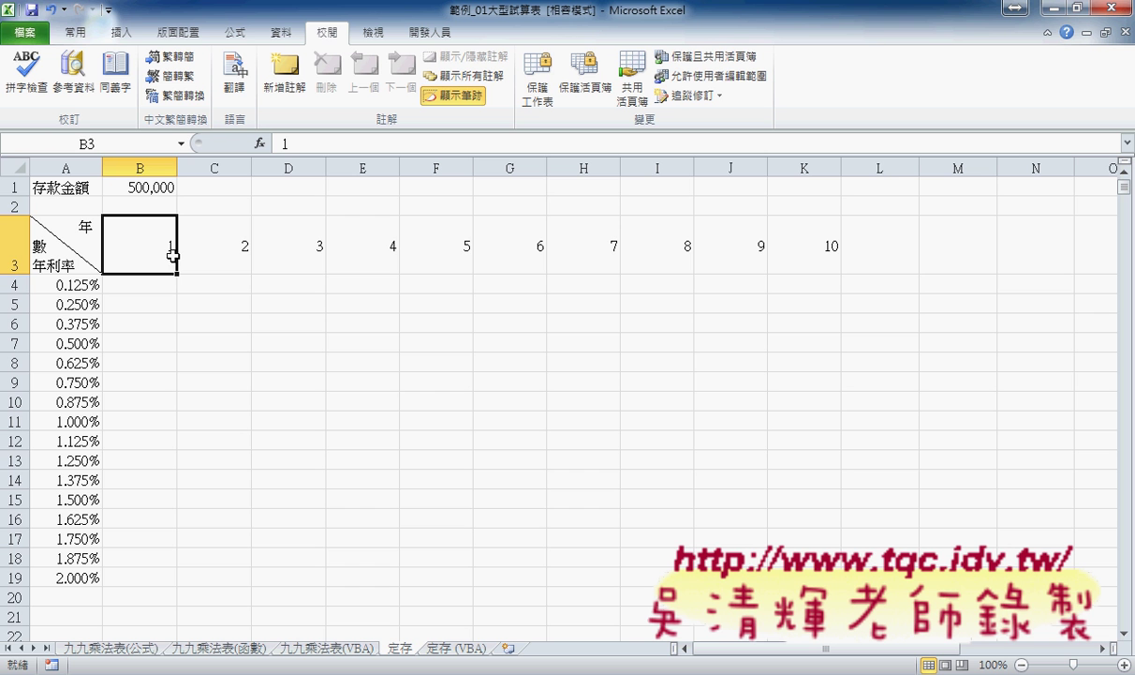
pyautogui.click(153, 174)
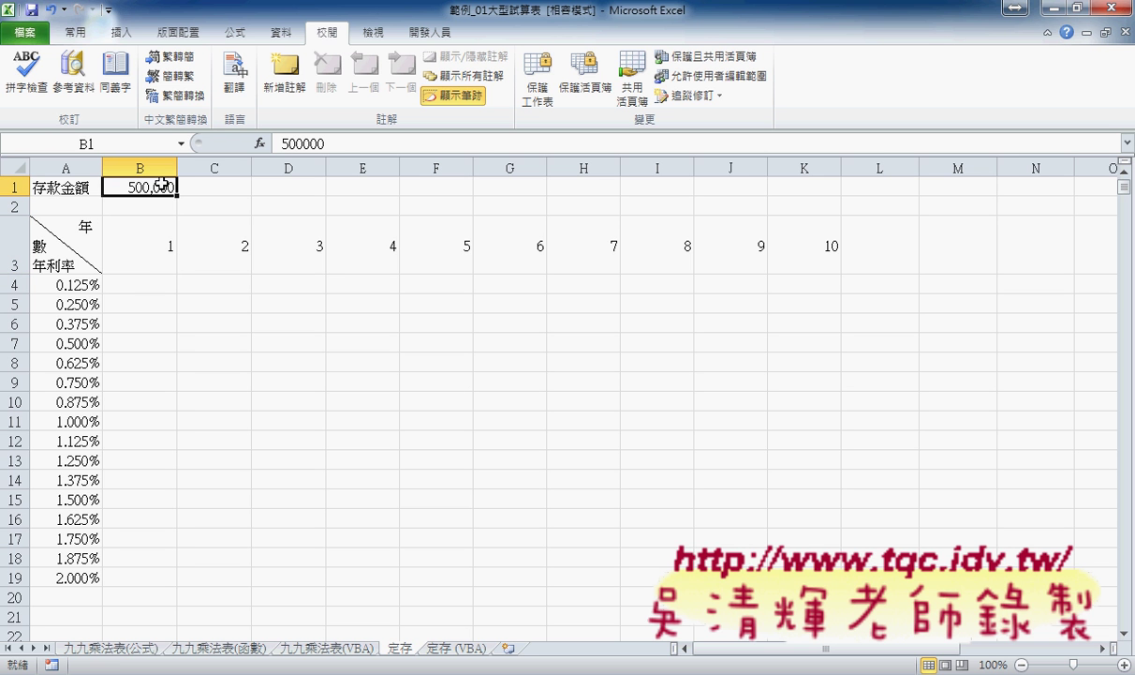
pyautogui.click(65, 285)
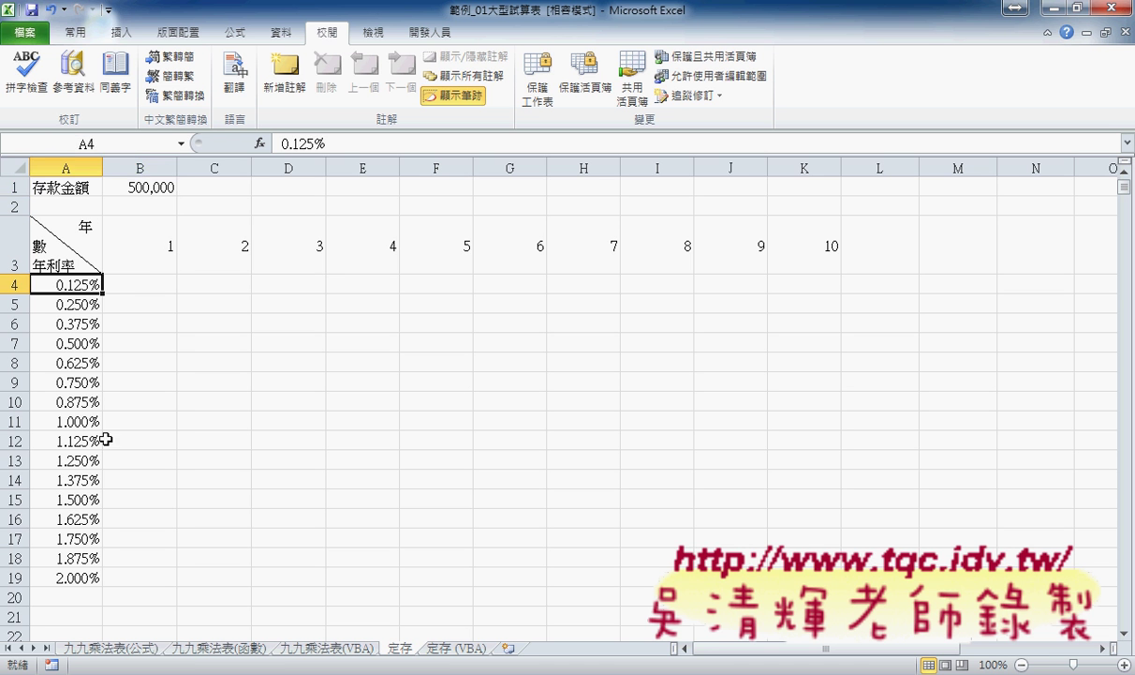
pyautogui.click(84, 577)
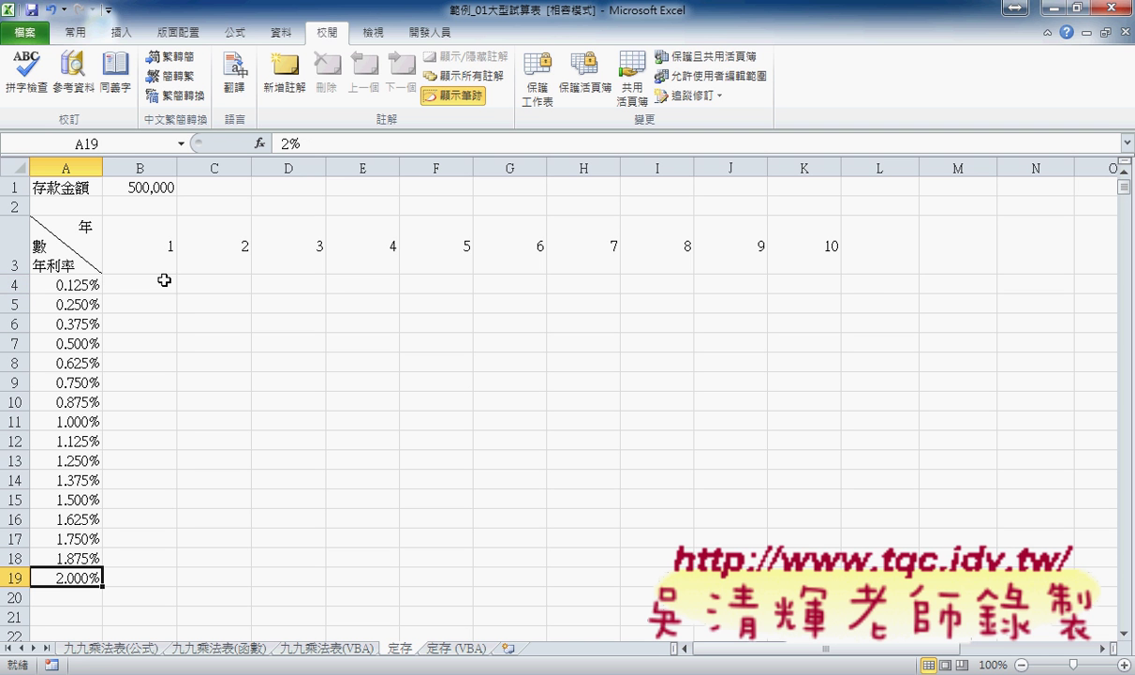
pyautogui.click(157, 284)
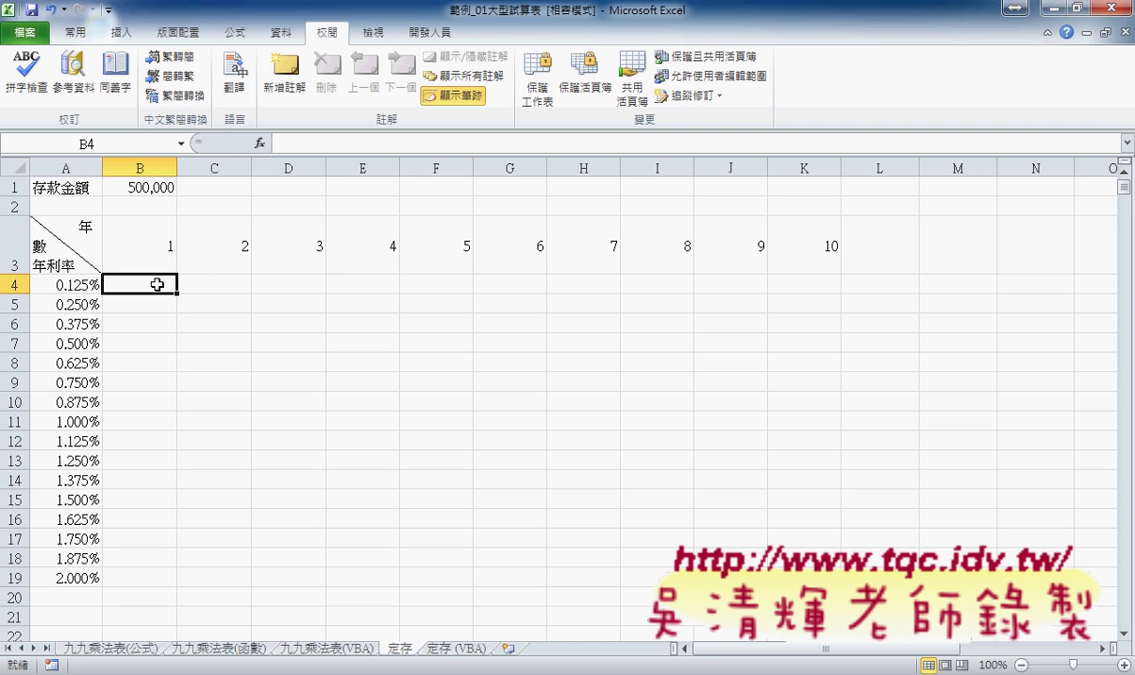
pyautogui.click(827, 285)
pyautogui.moveTo(160, 285)
pyautogui.mouseDown()
pyautogui.moveTo(155, 563)
pyautogui.moveTo(806, 561)
pyautogui.mouseUp()
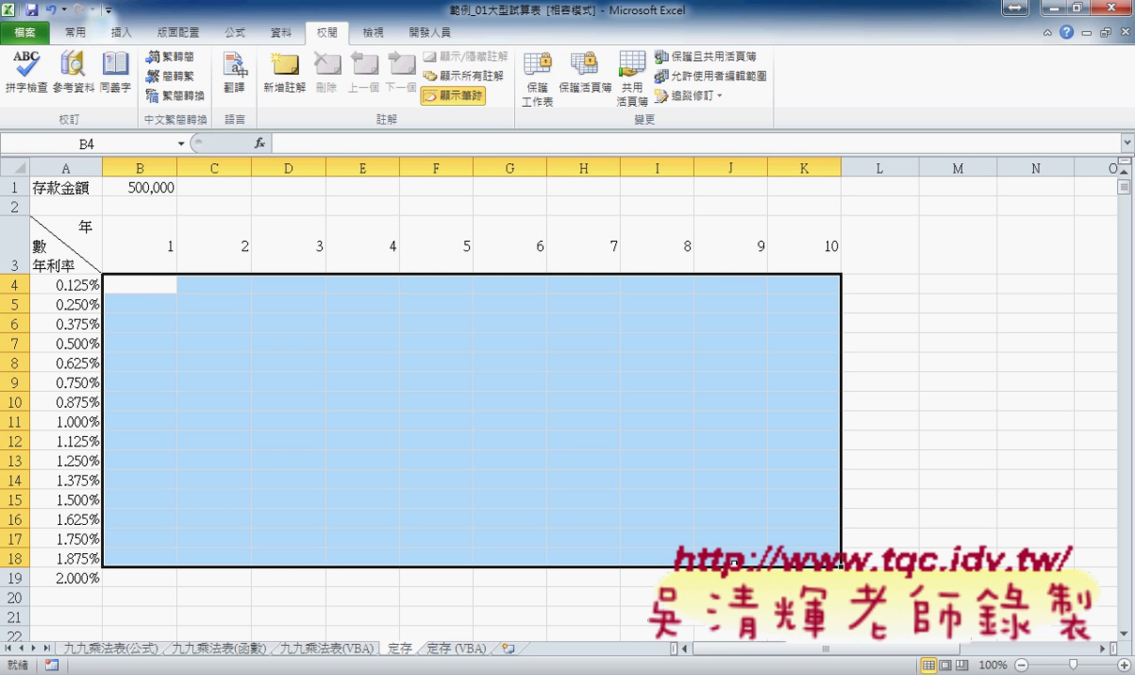
pyautogui.moveTo(144, 293)
pyautogui.mouseDown()
pyautogui.moveTo(595, 583)
pyautogui.moveTo(825, 581)
pyautogui.mouseUp()
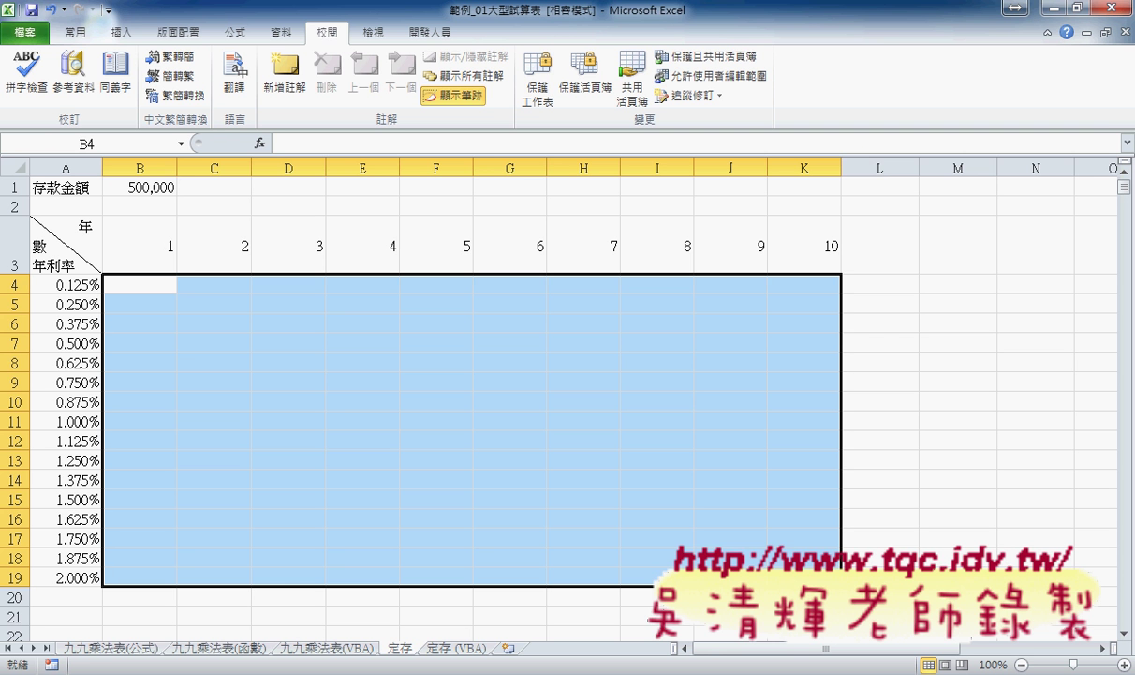
pyautogui.click(157, 290)
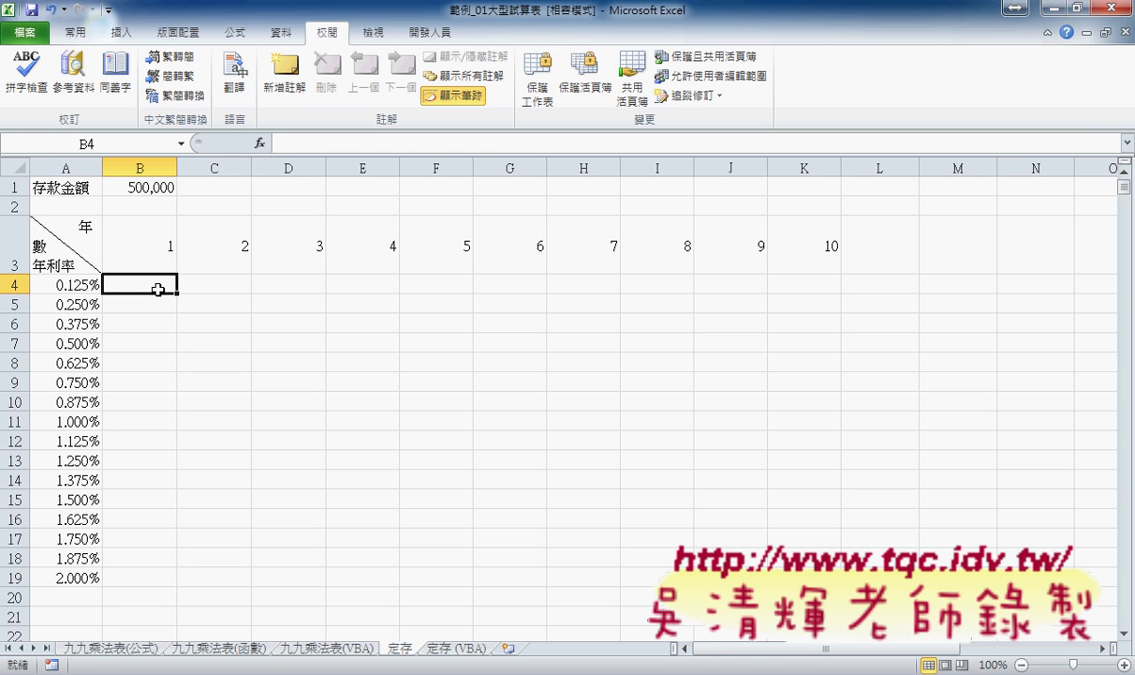
# Enter =B1*(1+A4^B3) in B4 so it shows 500,625
pyautogui.click(288, 142)
pyautogui.write('=')
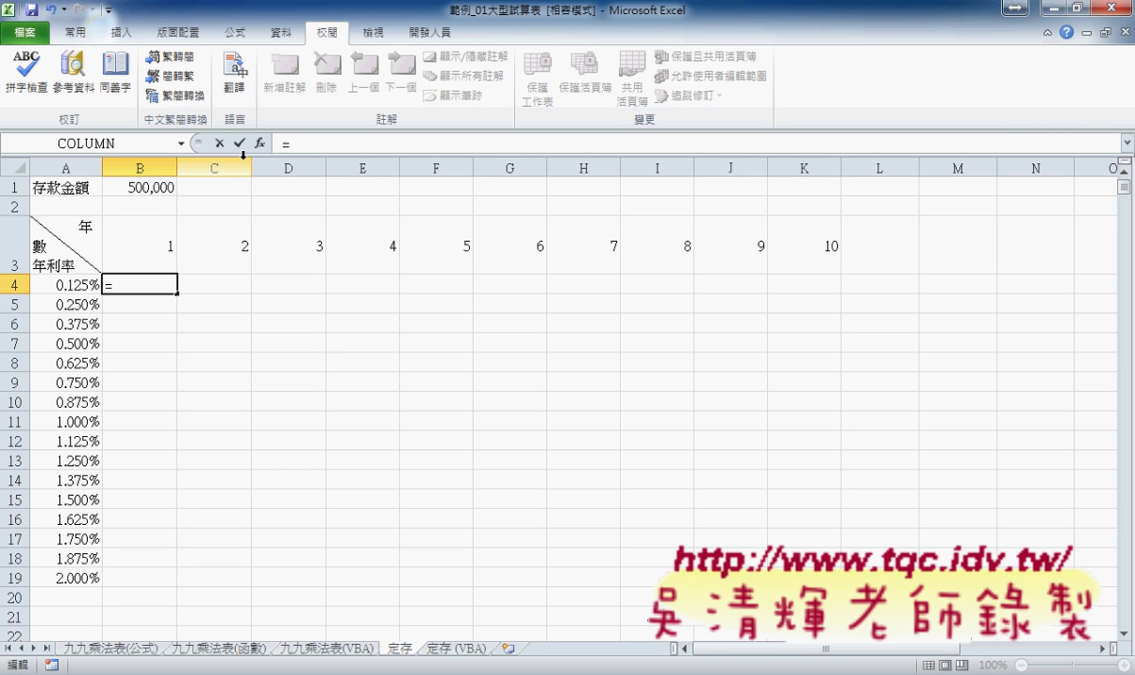
pyautogui.click(150, 189)
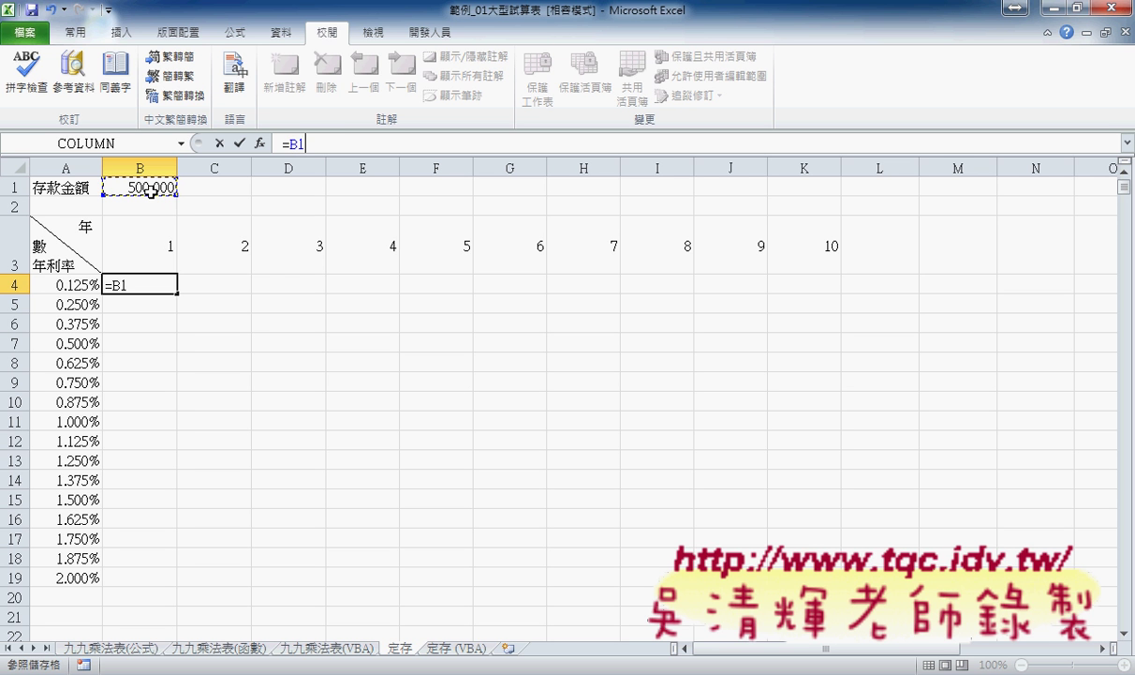
pyautogui.write('*')
pyautogui.write('(')
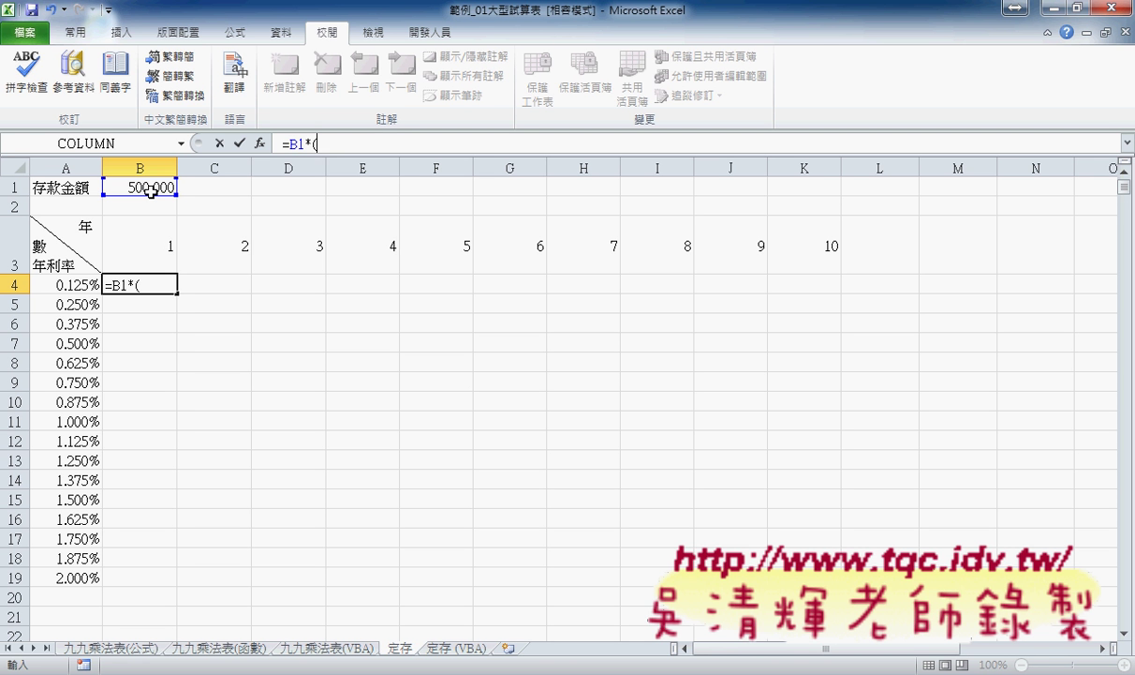
pyautogui.write('1')
pyautogui.write('+')
pyautogui.click(82, 286)
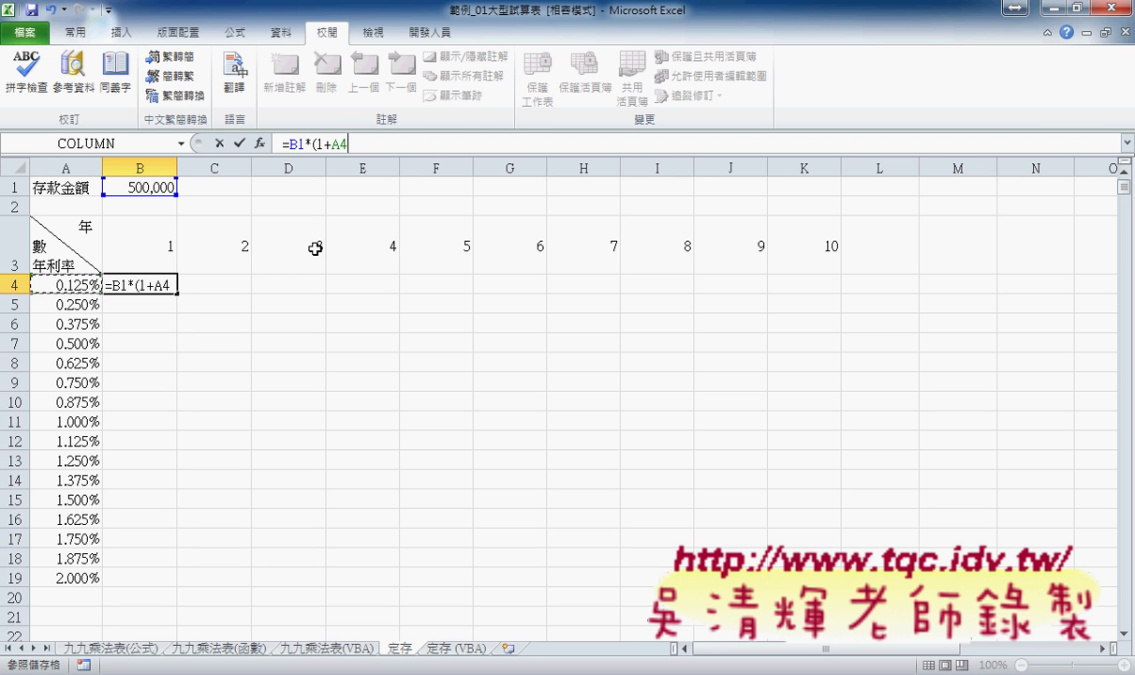
pyautogui.write('^')
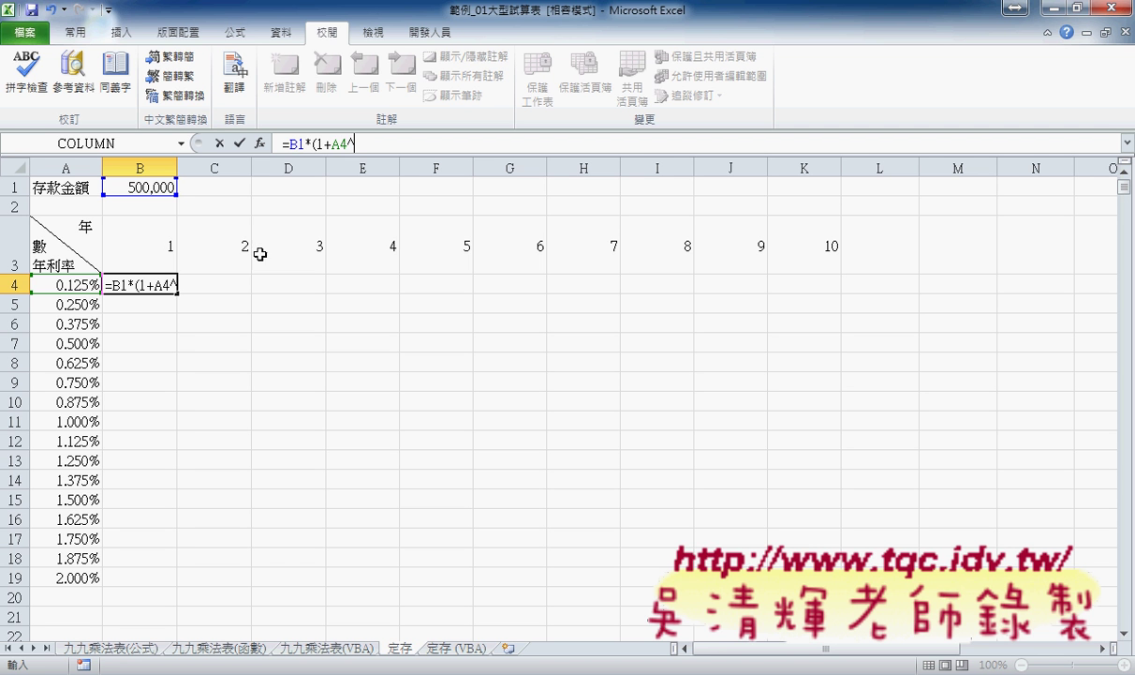
pyautogui.click(138, 242)
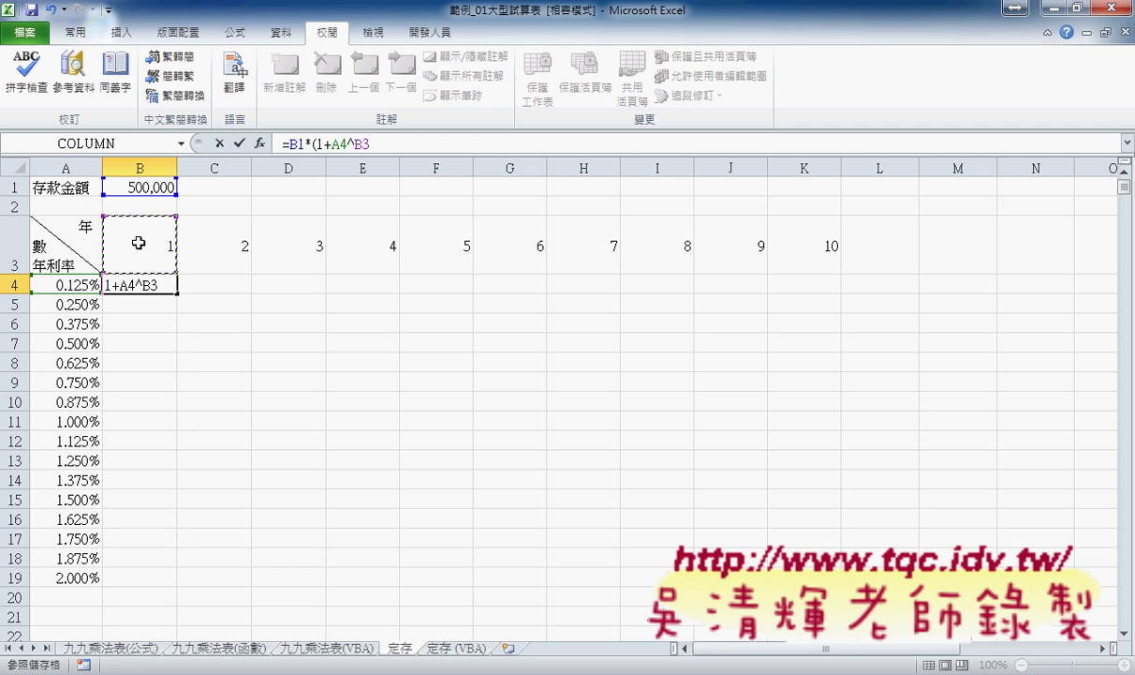
pyautogui.write(')')
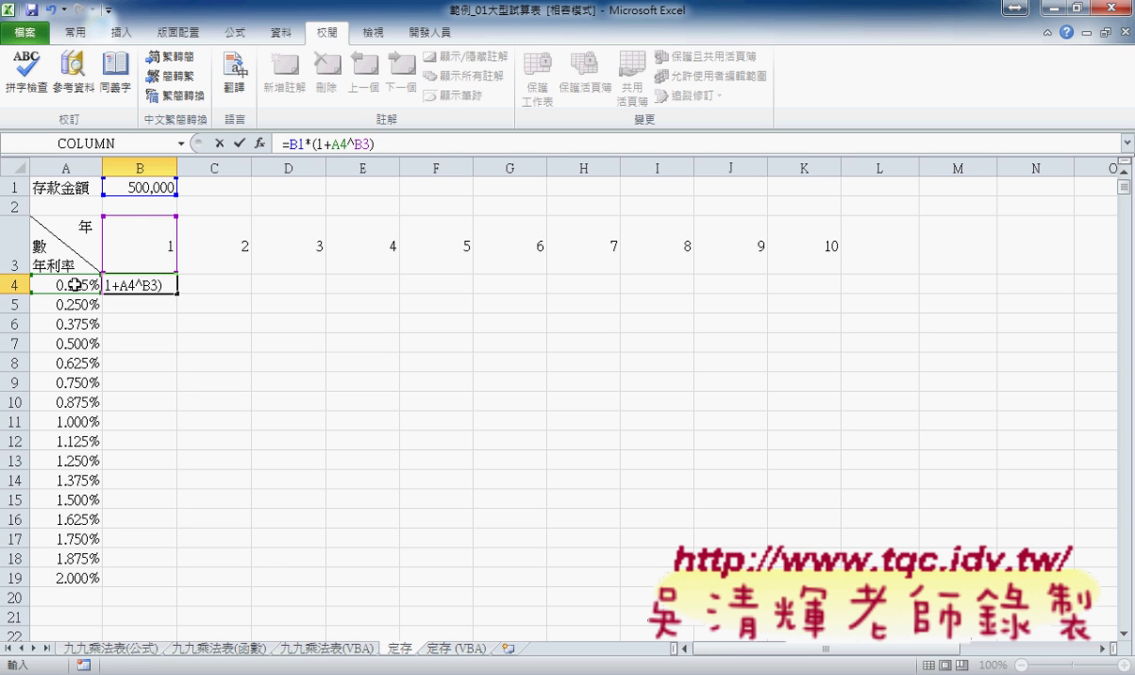
pyautogui.click(240, 143)
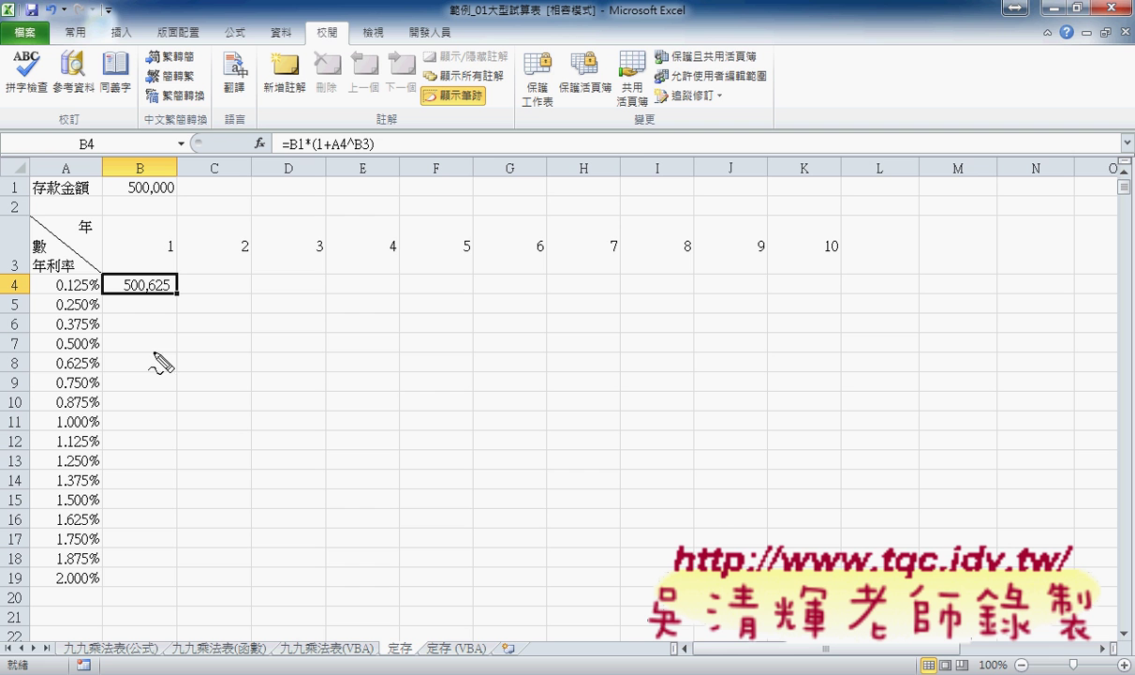
pyautogui.moveTo(27, 268); pyautogui.dragTo(23, 273)
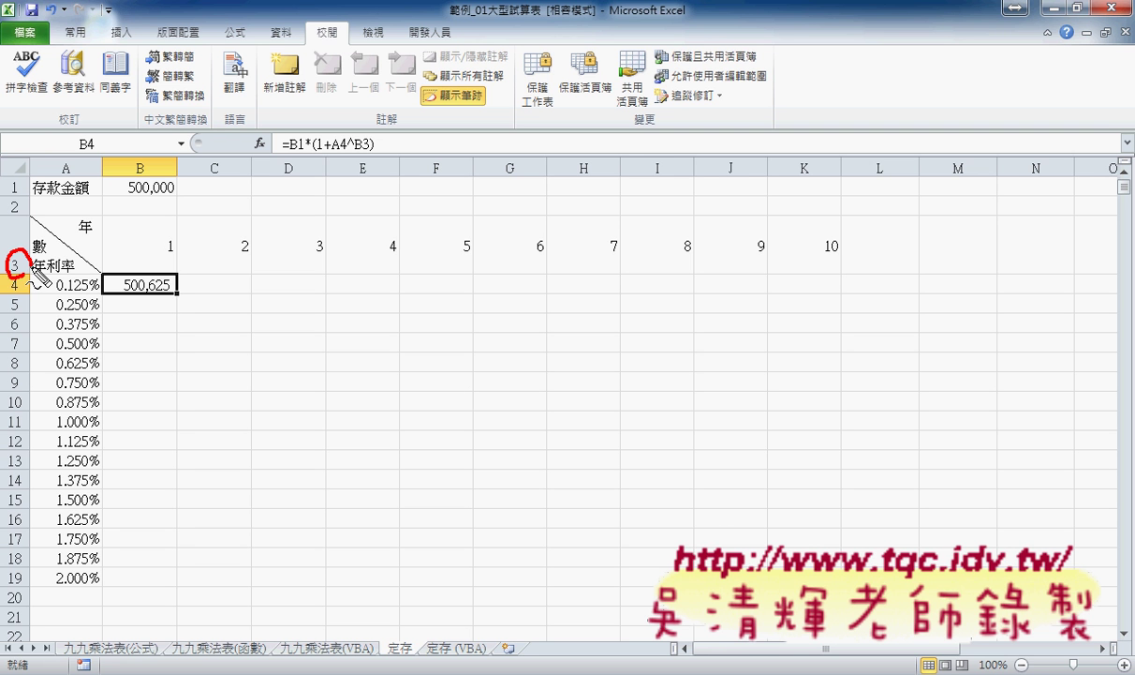
pyautogui.moveTo(75, 163); pyautogui.dragTo(122, 187)
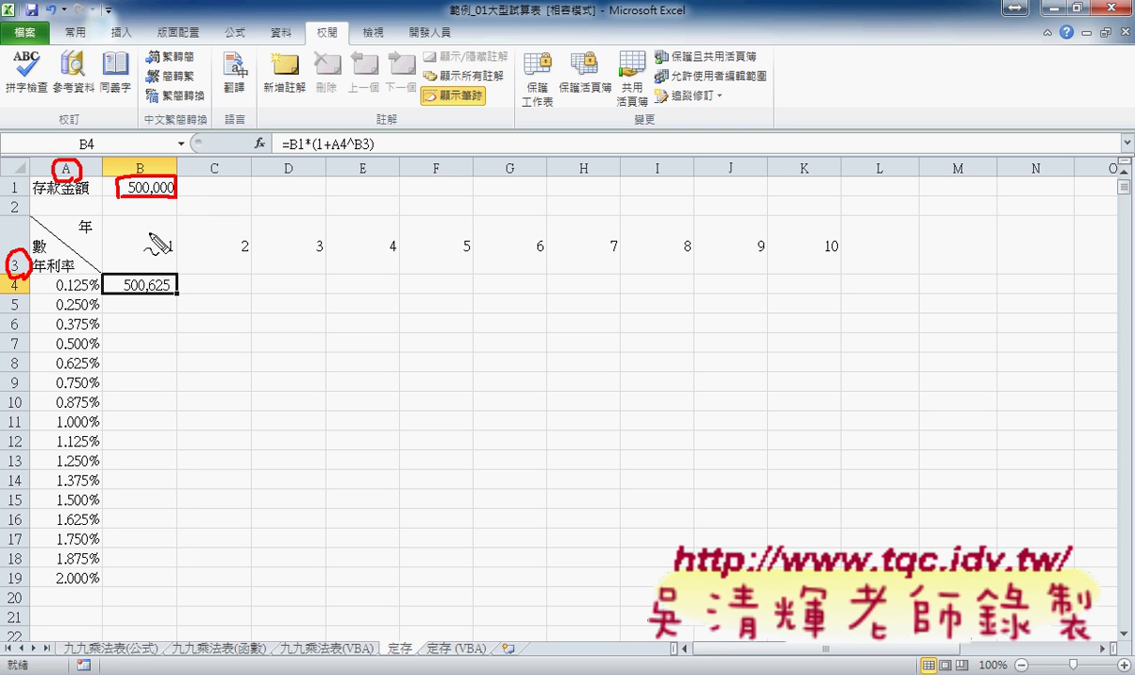
pyautogui.moveTo(141, 233); pyautogui.dragTo(146, 200)
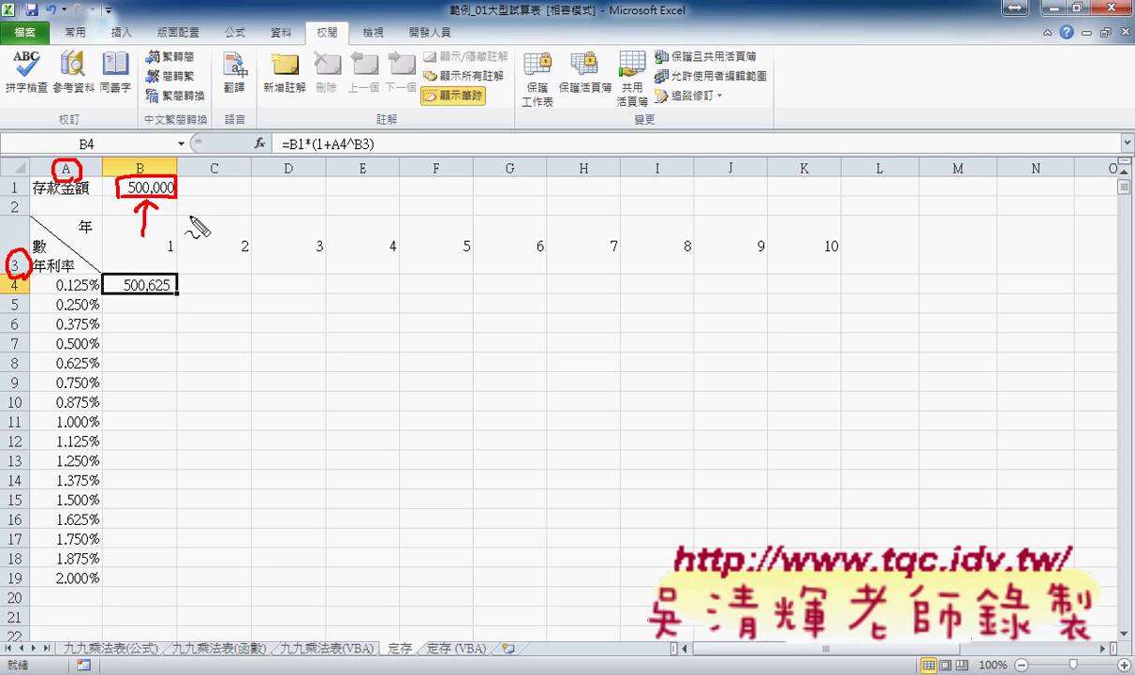
pyautogui.moveTo(289, 155); pyautogui.dragTo(306, 163)
pyautogui.moveTo(155, 232); pyautogui.dragTo(167, 229)
pyautogui.press('Escape')
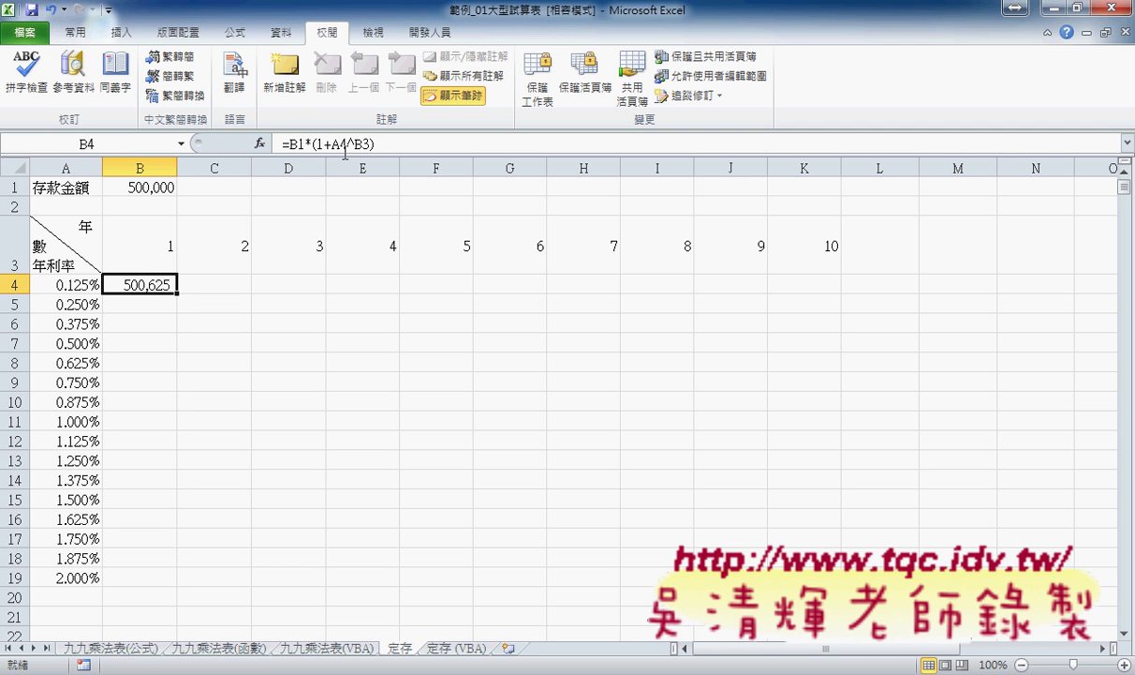
# Change B4's formula to =$B$1*(1+$A4^B$3) with an absolute B1 and mixed A4 and B3 references
pyautogui.click(295, 144)
pyautogui.press('F4')
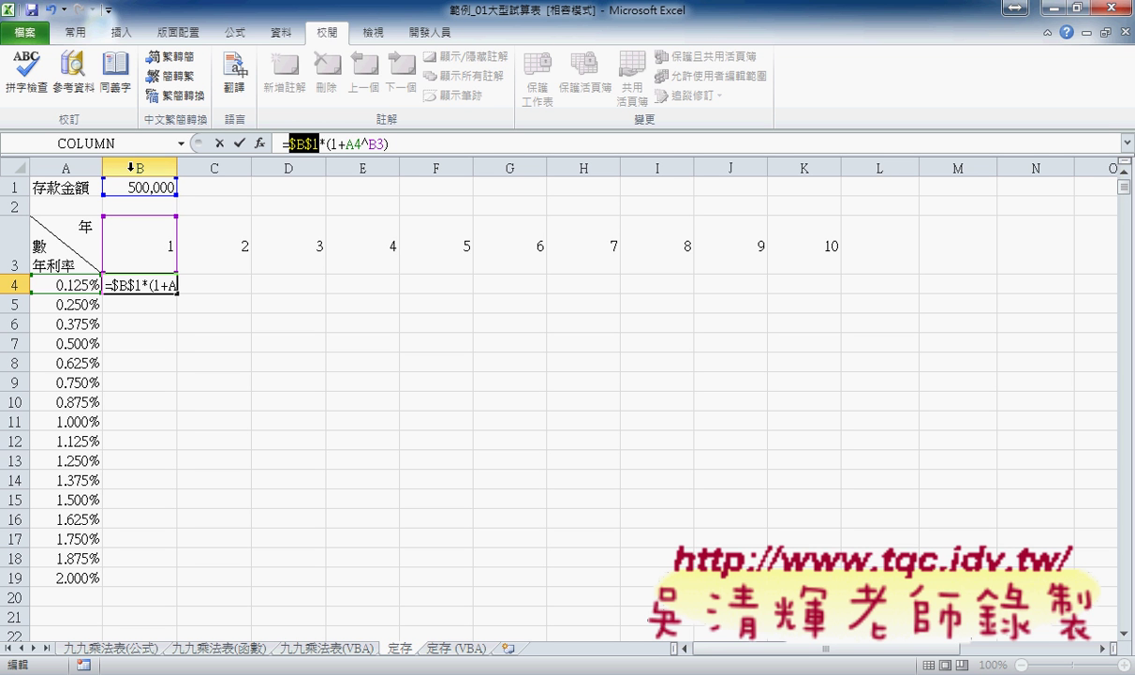
pyautogui.click(345, 143)
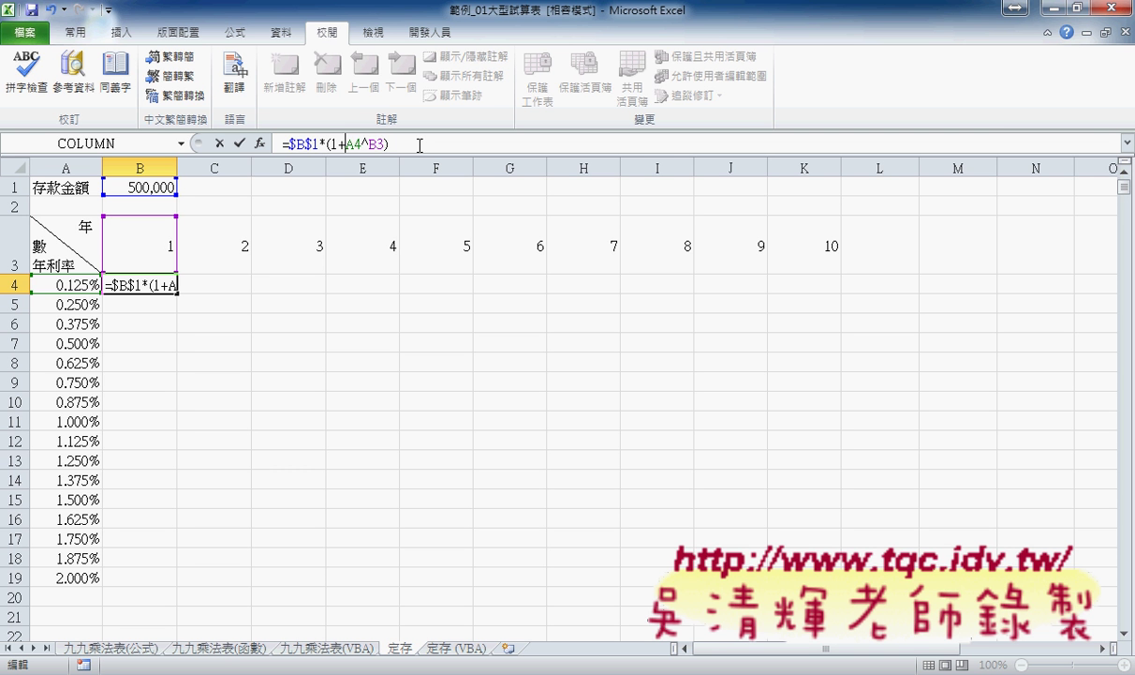
pyautogui.write('$')
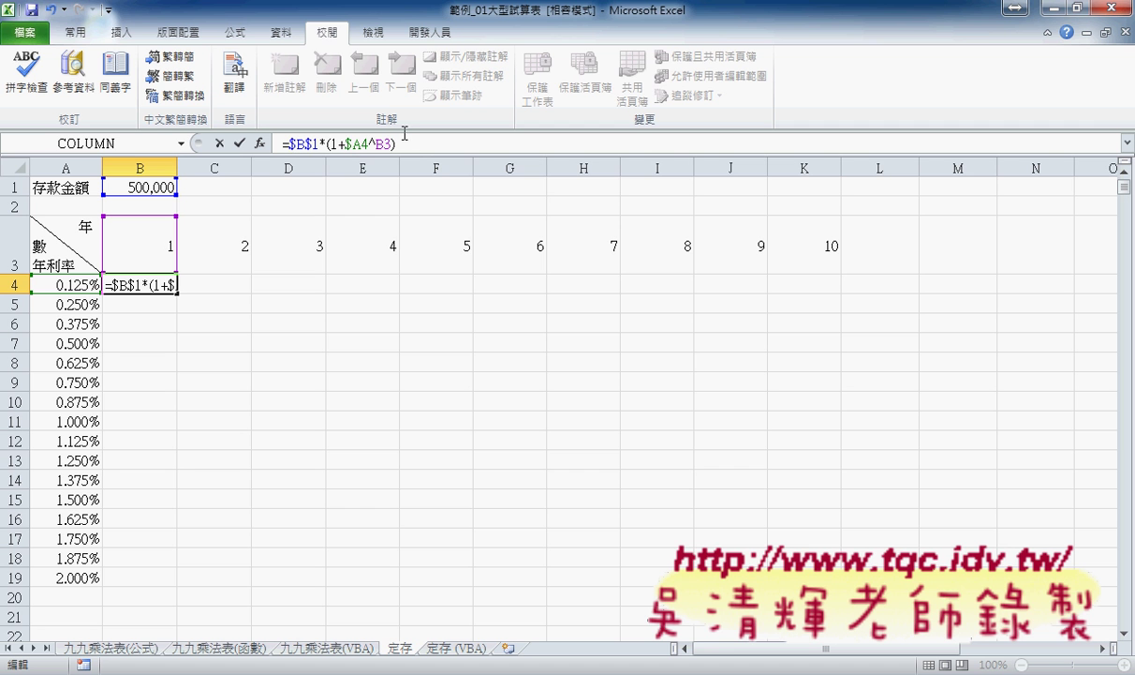
pyautogui.click(385, 143)
pyautogui.write('$')
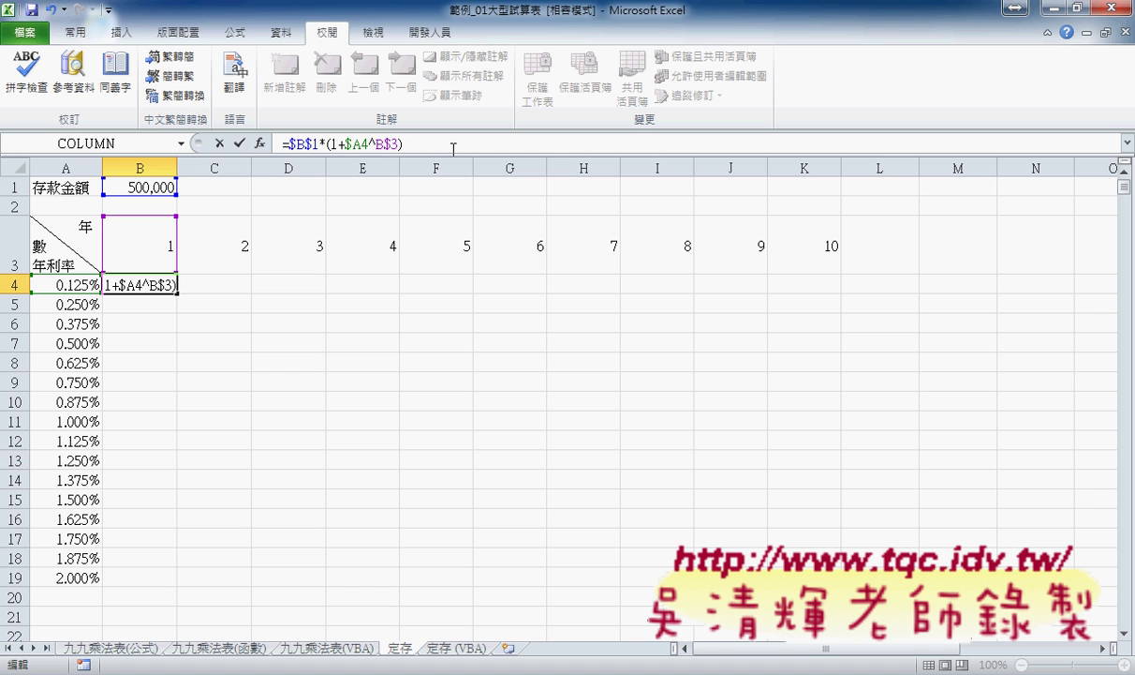
pyautogui.click(239, 144)
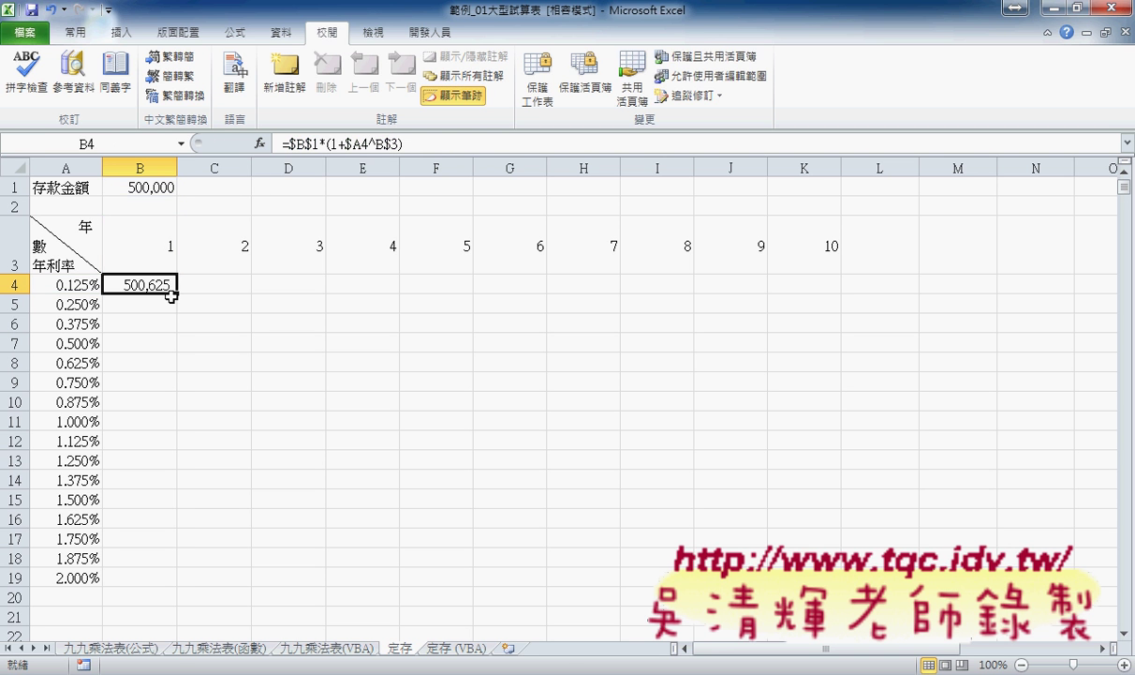
# Fill B4's formula across B4:K19 so every rate and year shows a value, e.g. 510,000 in B19
pyautogui.moveTo(176, 293)
pyautogui.mouseDown()
pyautogui.moveTo(149, 580)
pyautogui.moveTo(841, 586)
pyautogui.mouseUp()
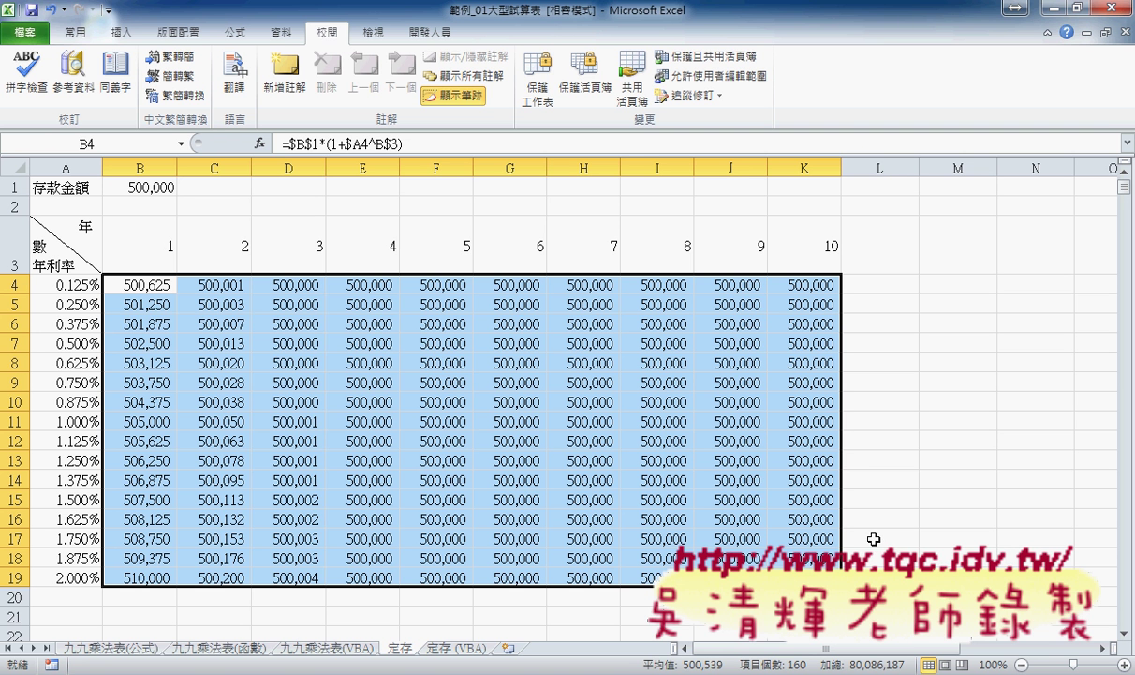
pyautogui.click(148, 287)
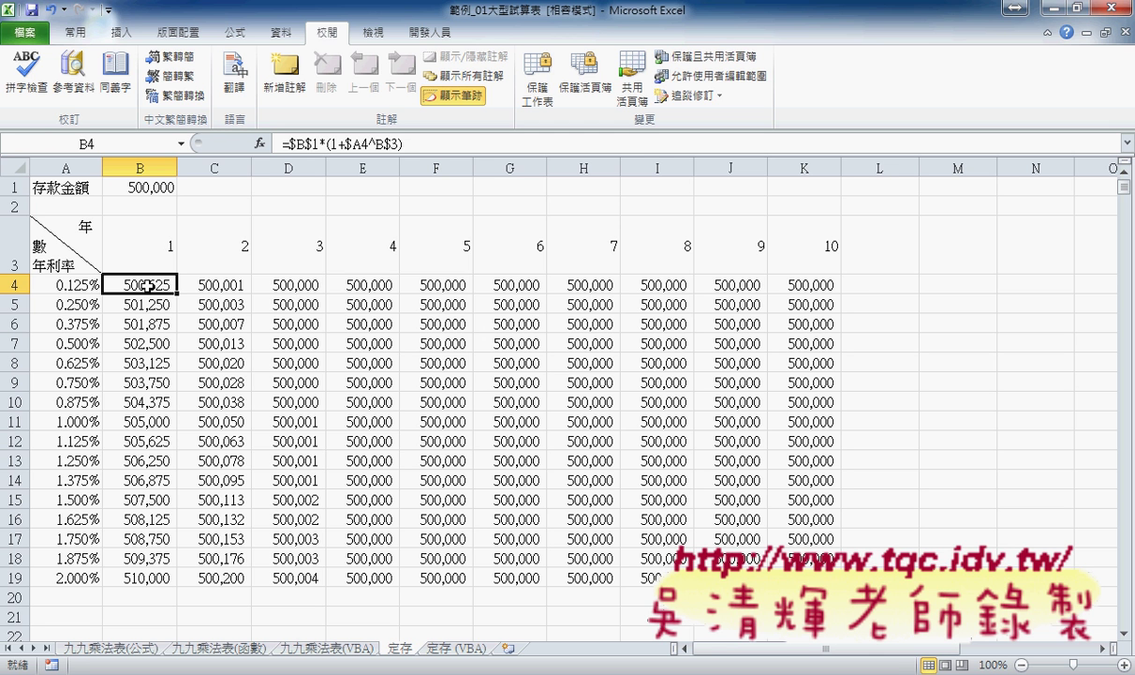